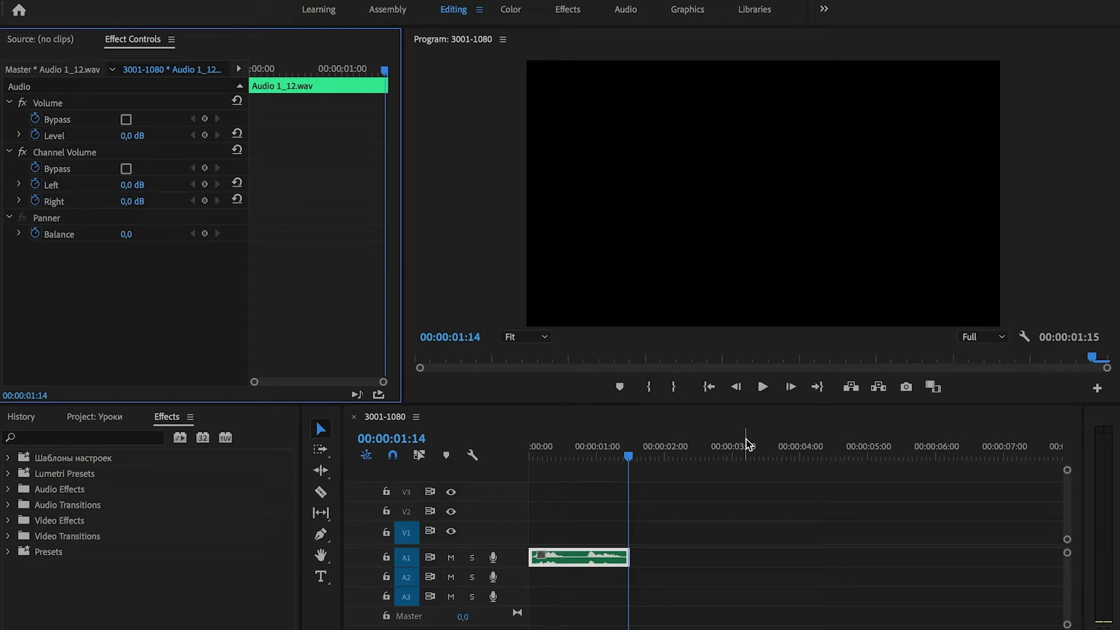
# Play the sequence from the start, then drag Pitch Shifter (found by searching 'pit') onto the A1 clip
pyautogui.click(525, 457)
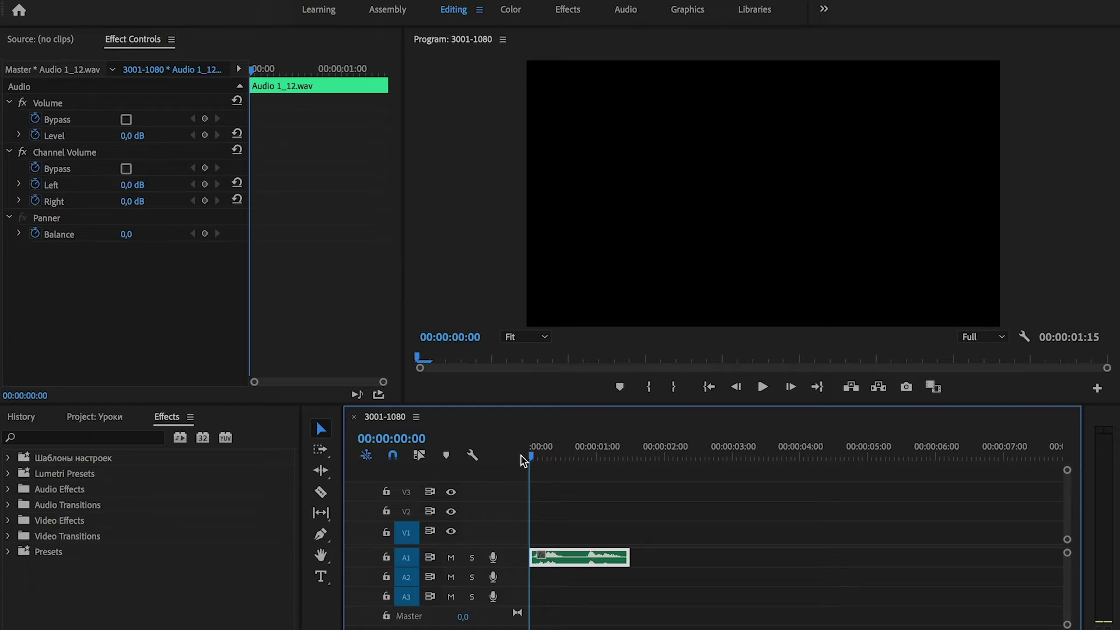
pyautogui.press('space')
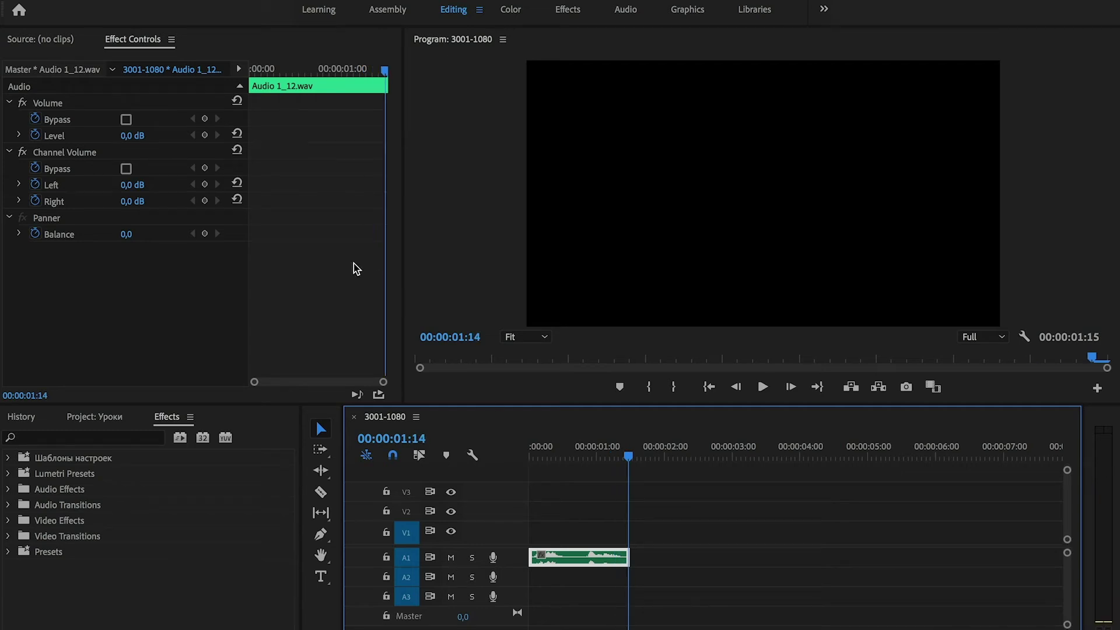
pyautogui.click(97, 437)
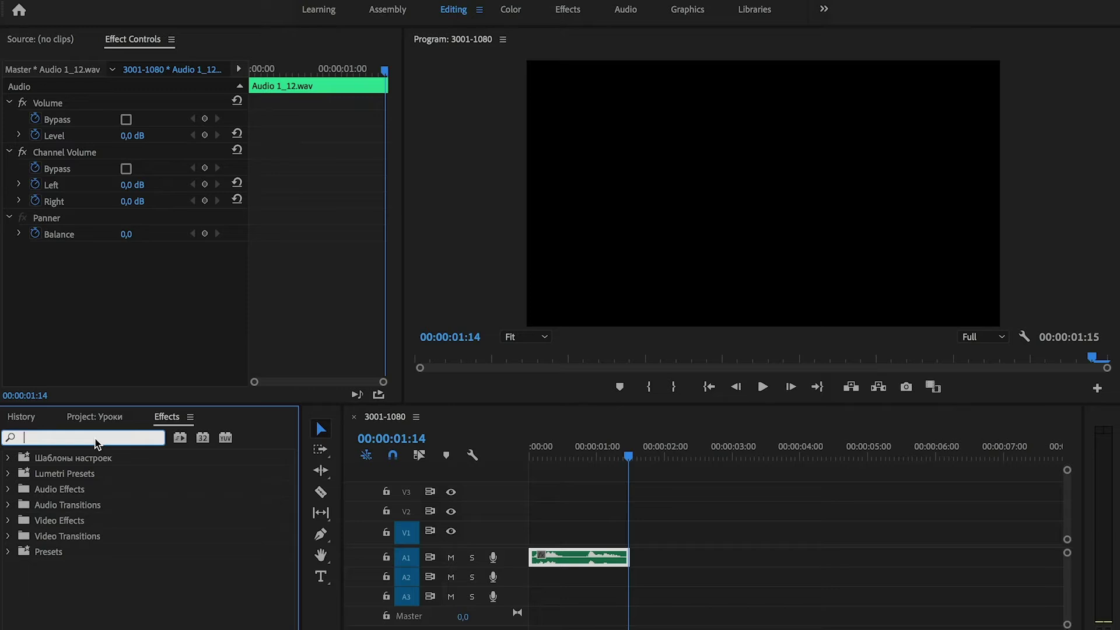
pyautogui.write('pit')
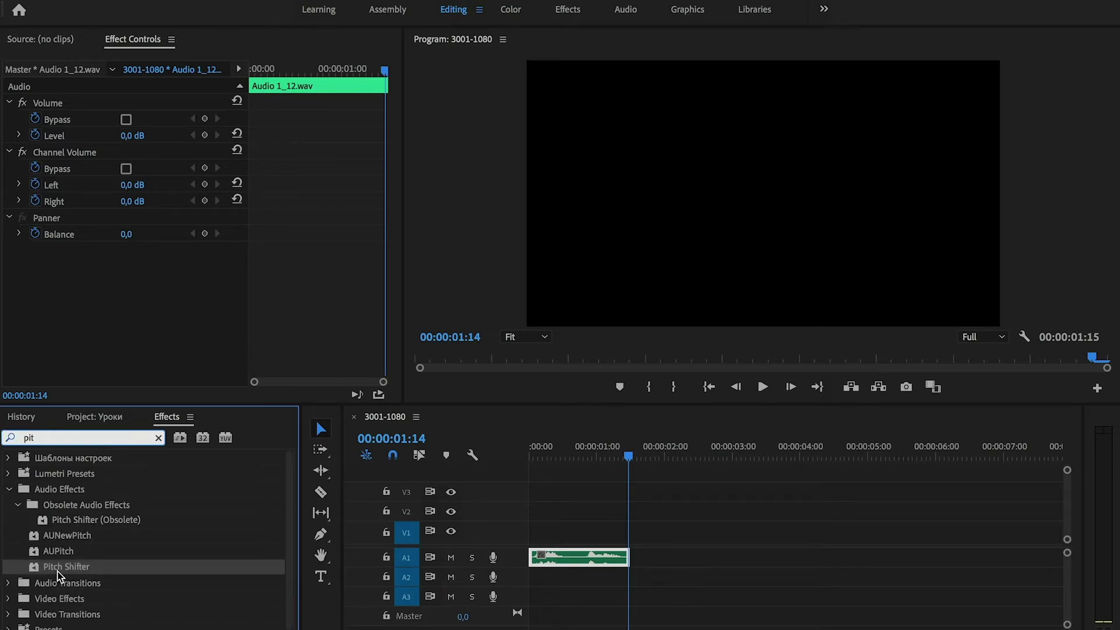
pyautogui.moveTo(66, 567); pyautogui.dragTo(570, 559)
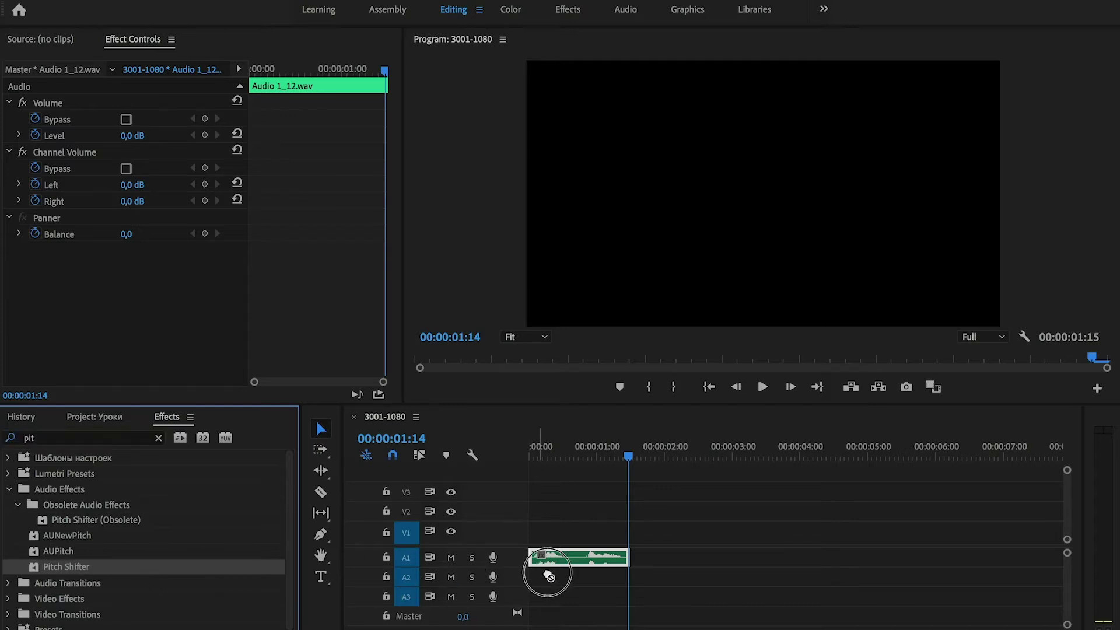
pyautogui.moveTo(570, 560)
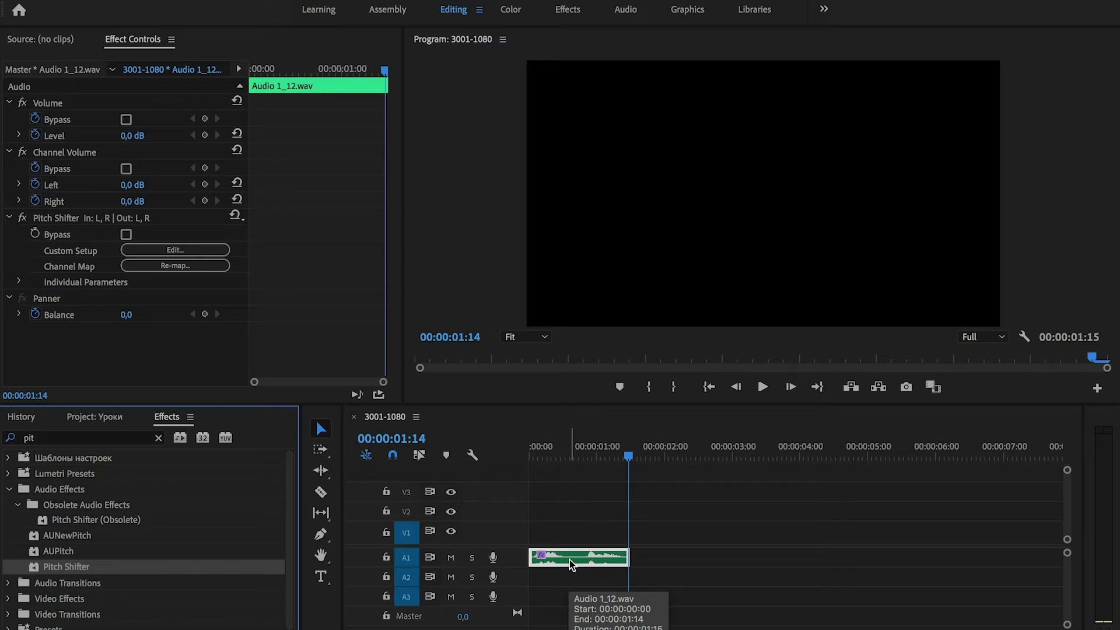
# Open the Pitch Shifter Custom Setup editor and set Semi-tones to +5, a ratio of about 1.33
pyautogui.click(190, 249)
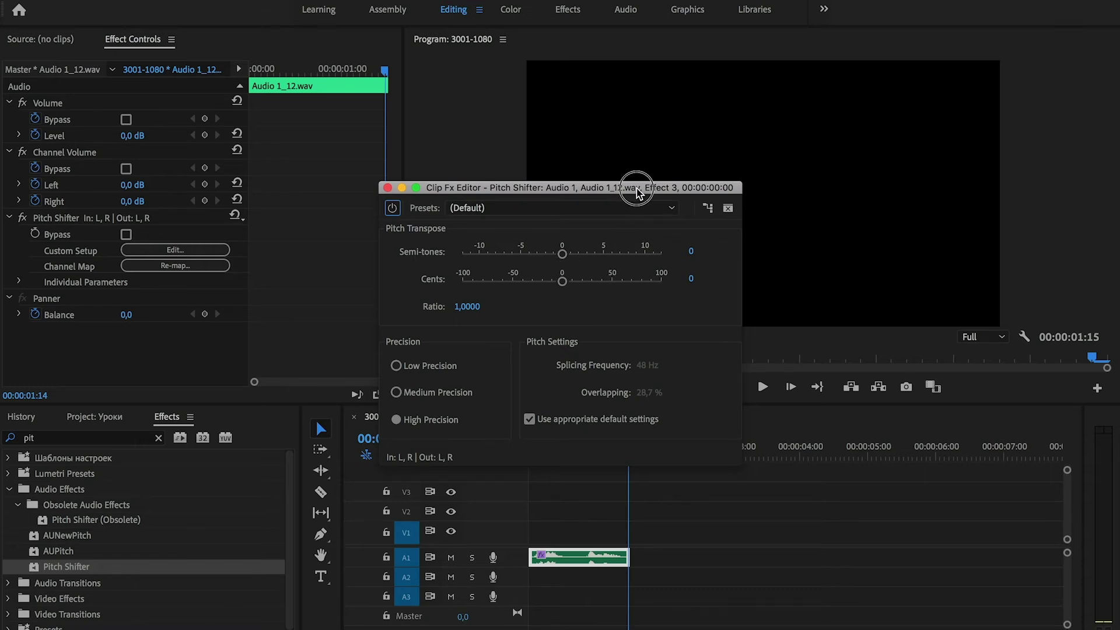
pyautogui.moveTo(637, 187); pyautogui.dragTo(398, 191)
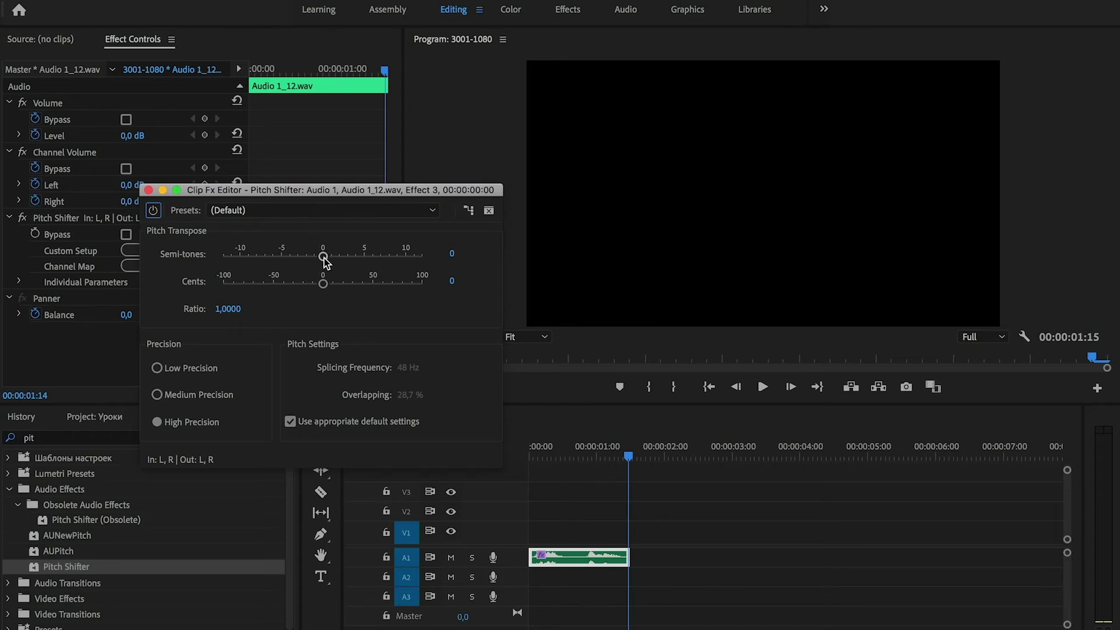
pyautogui.moveTo(323, 256); pyautogui.dragTo(366, 257)
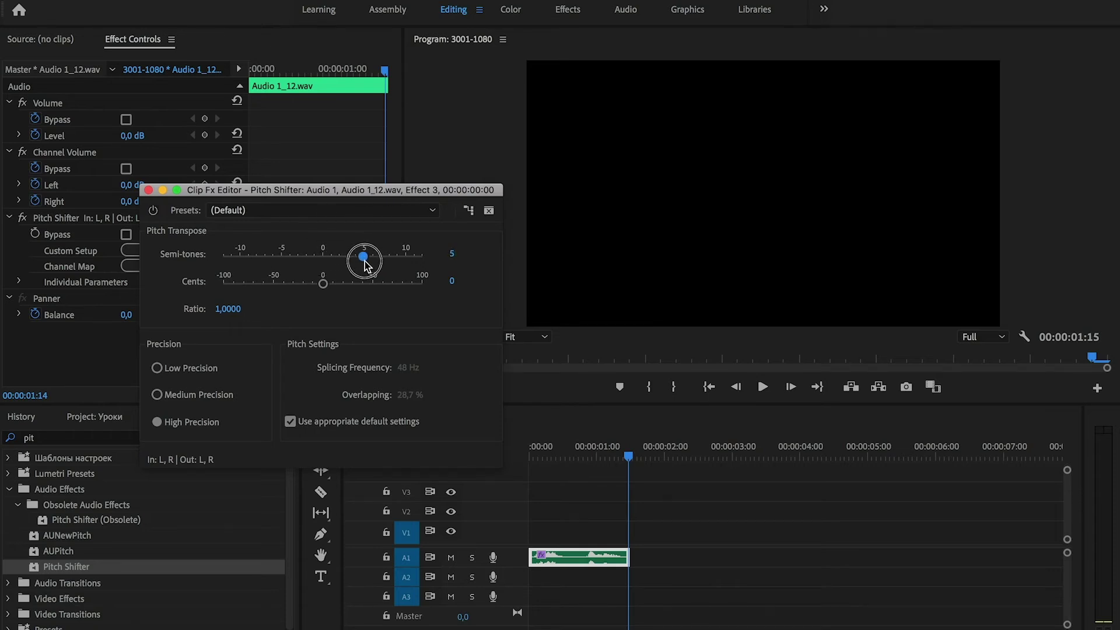
pyautogui.click(536, 461)
# Preview the +5 audio, set Semi-tones to -7 (ratio about 0.67), and play the result back
pyautogui.press('space')
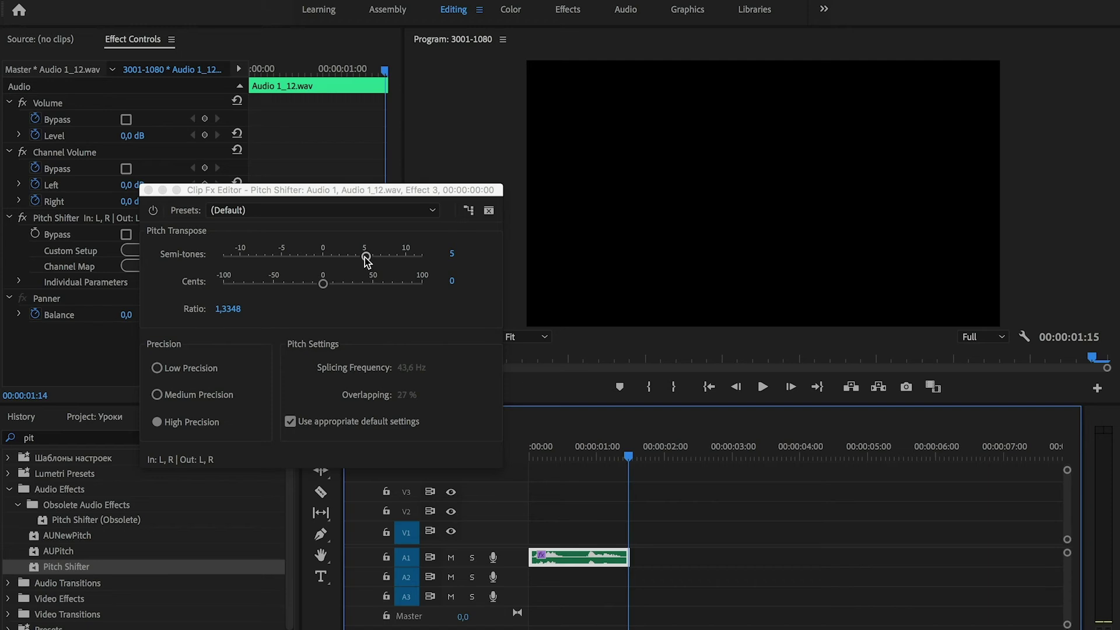
pyautogui.moveTo(367, 255); pyautogui.dragTo(262, 256)
pyautogui.click(359, 470)
pyautogui.press('space')
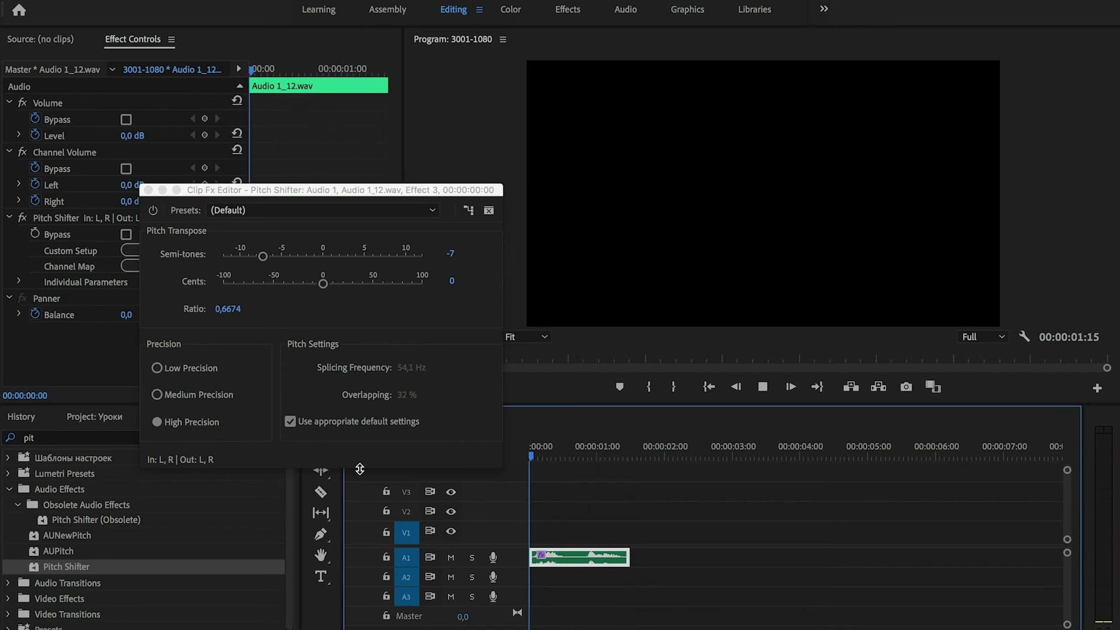
pyautogui.click(570, 456)
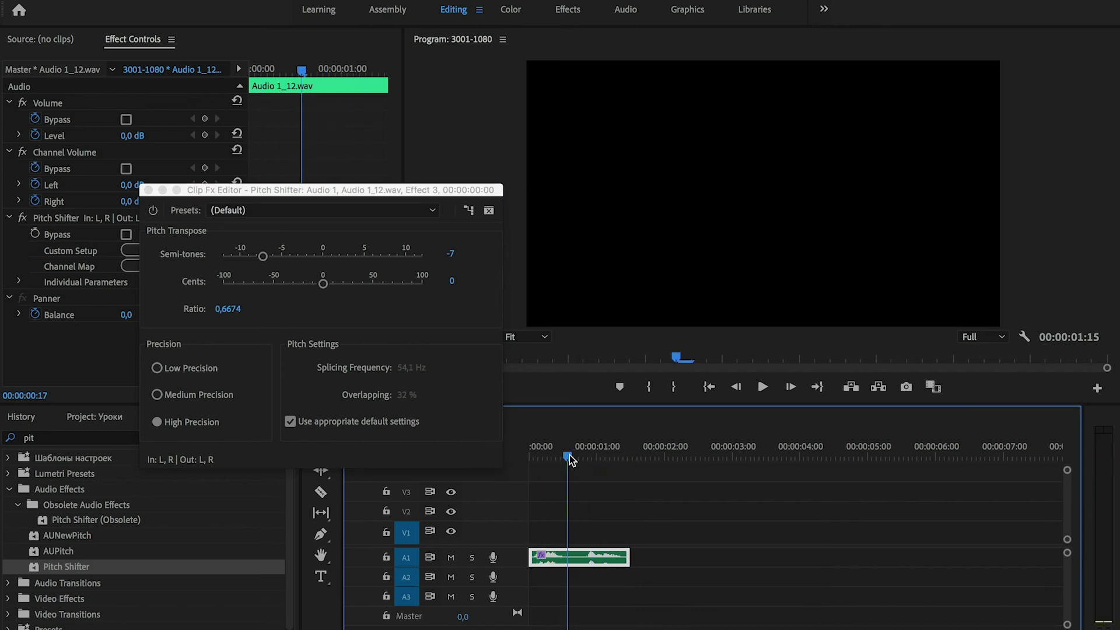